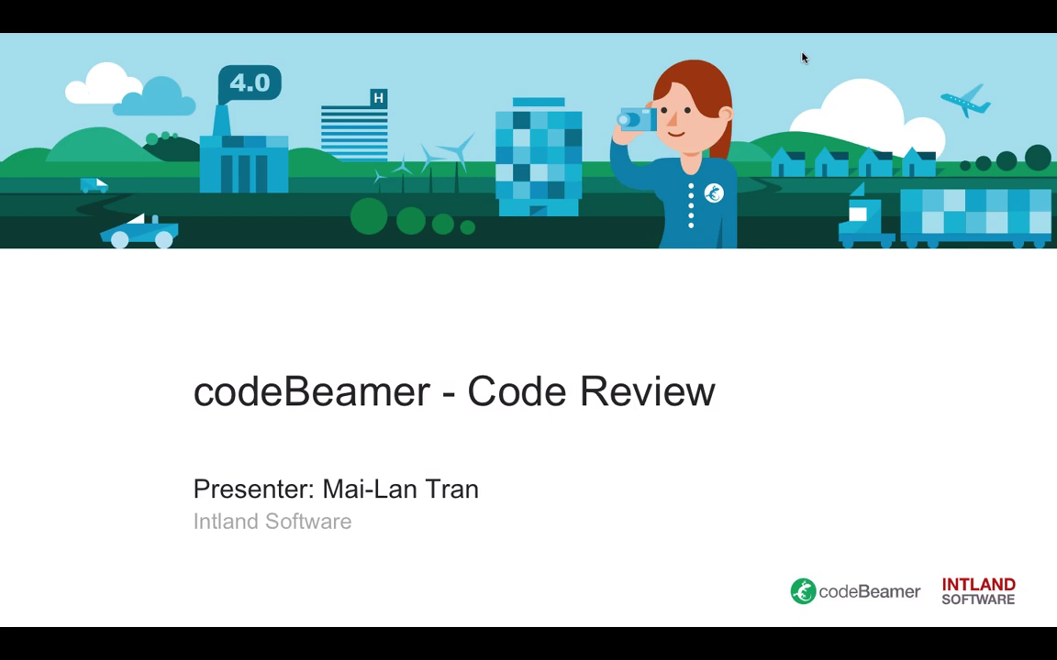
- Leave the slideshow and bring the Chrome window with codeBeamer's Project Browser to the front
key("ctrl+Up")
left_click(706, 369)
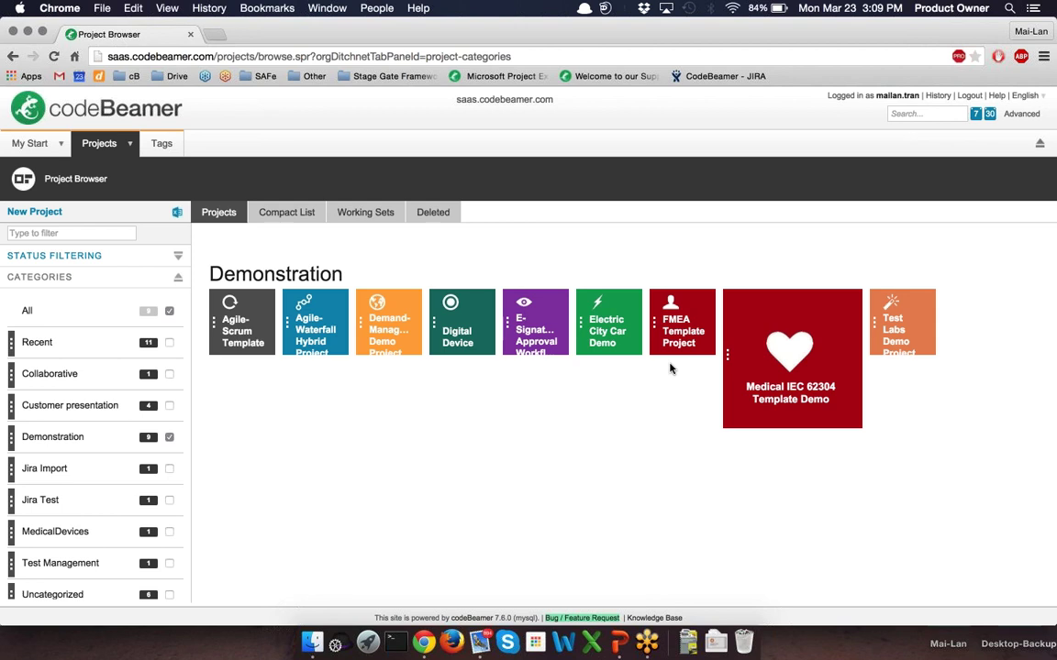
- Go into the Digital Device project and show its SCM Repositories page
left_click(463, 338)
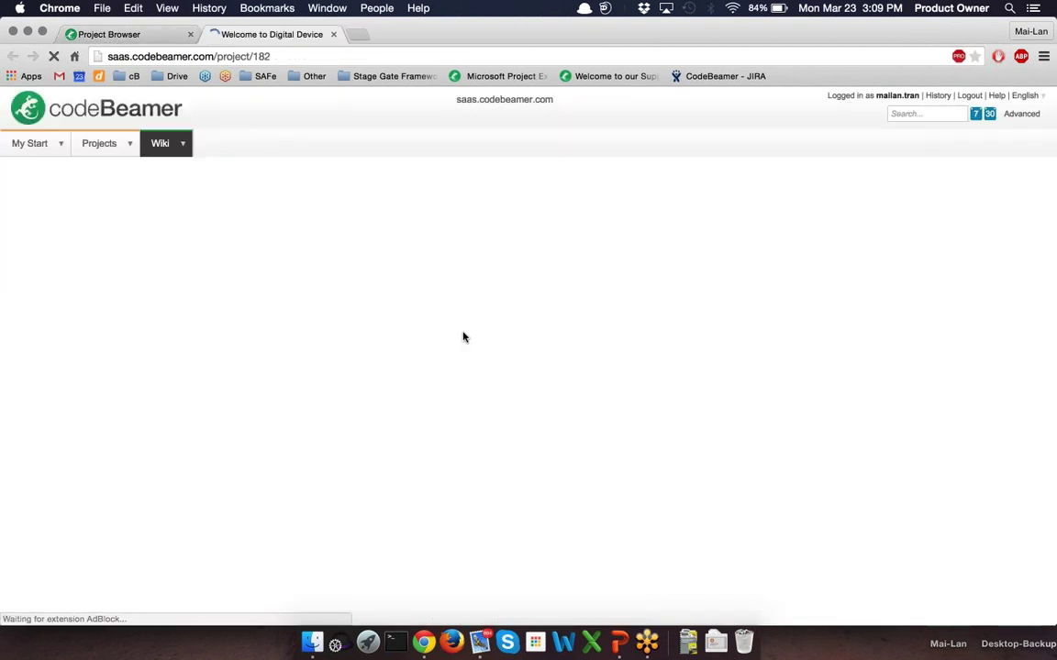
left_click(468, 157)
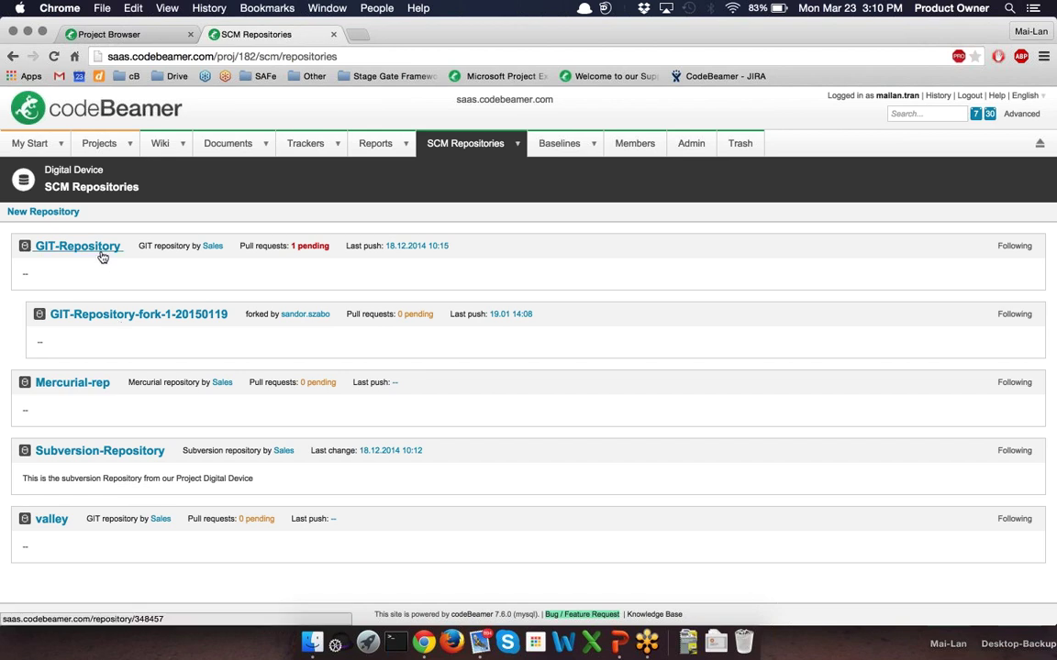
- Open the 'test commit' pull request in GIT-Repository-fork-1-20150119
left_click(123, 315)
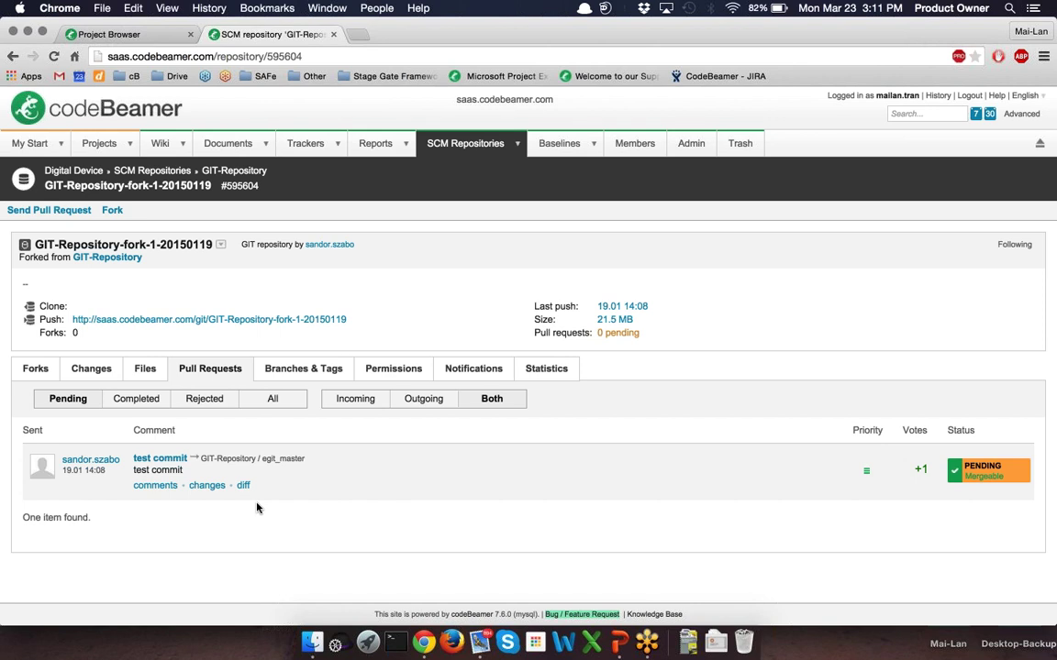
left_click(161, 458)
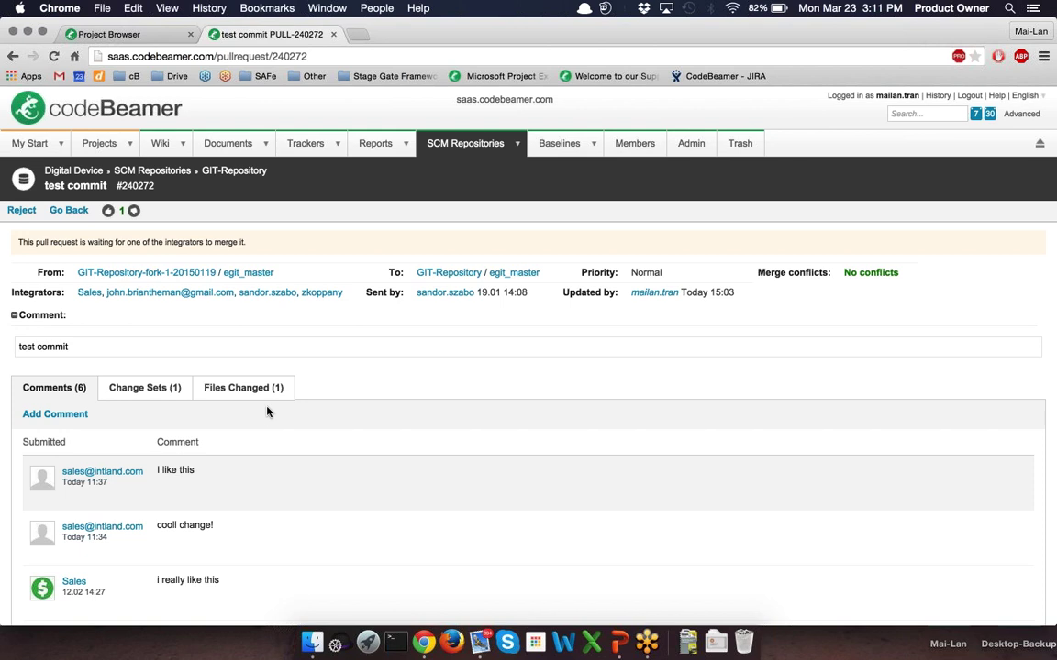
- Show the Files Changed (1) view and scroll down to the myfile.txt diff
left_click(221, 390)
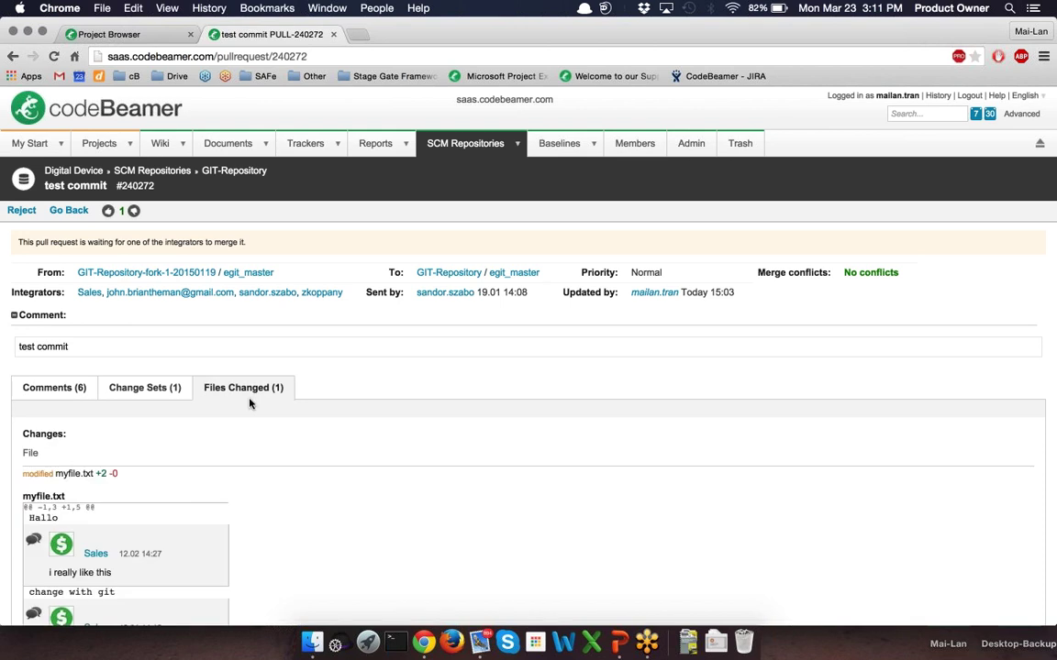
scroll(250, 404, "down", 5)
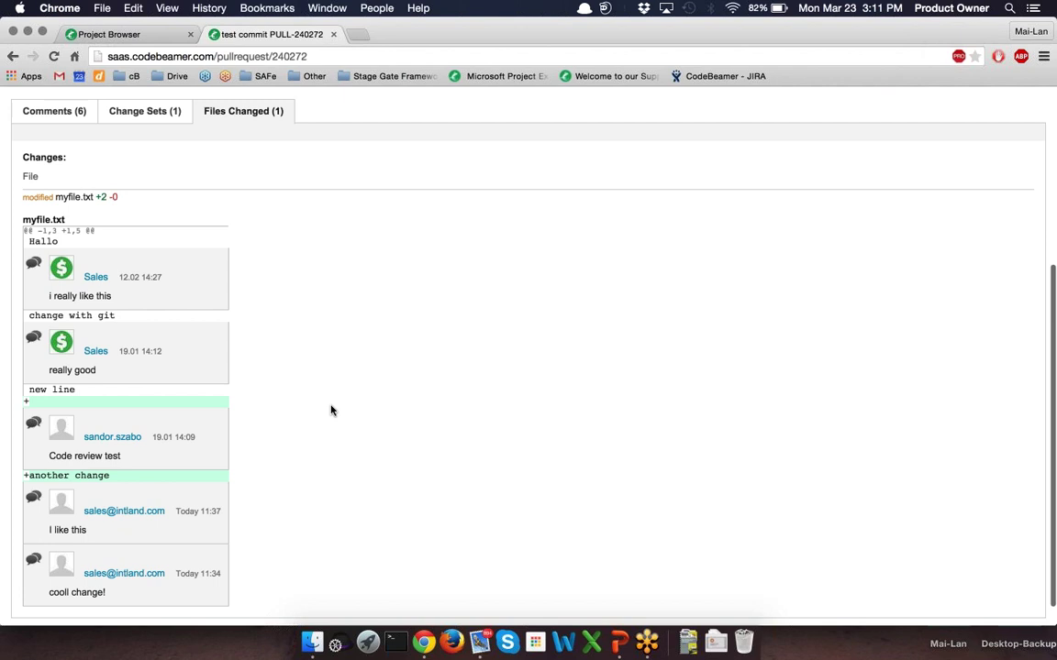
scroll(331, 410, "down", 1)
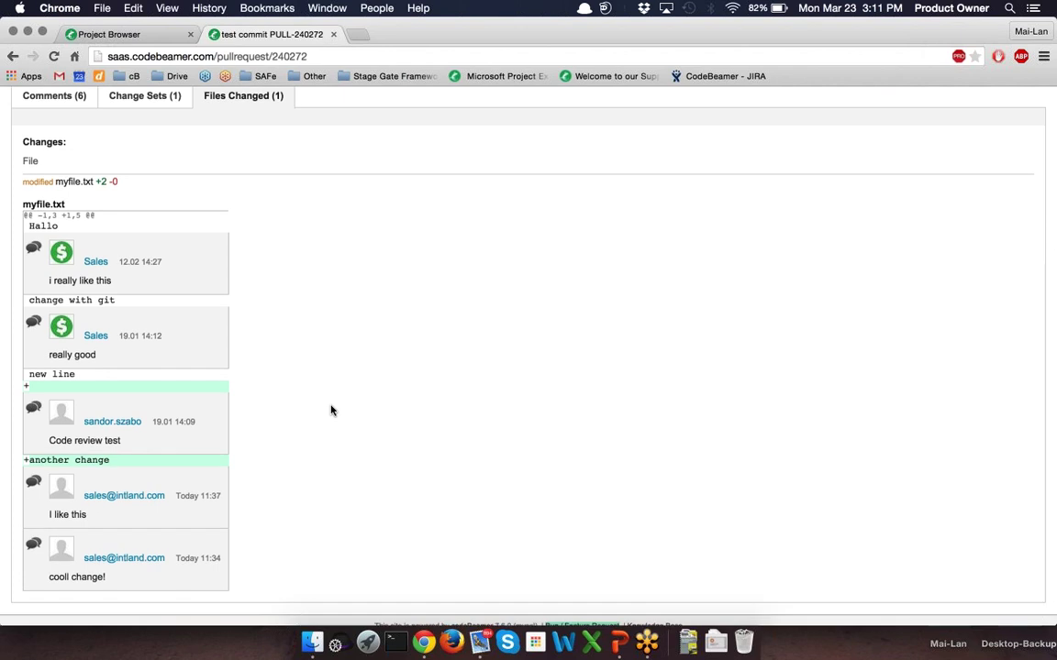
scroll(331, 410, "down", 1)
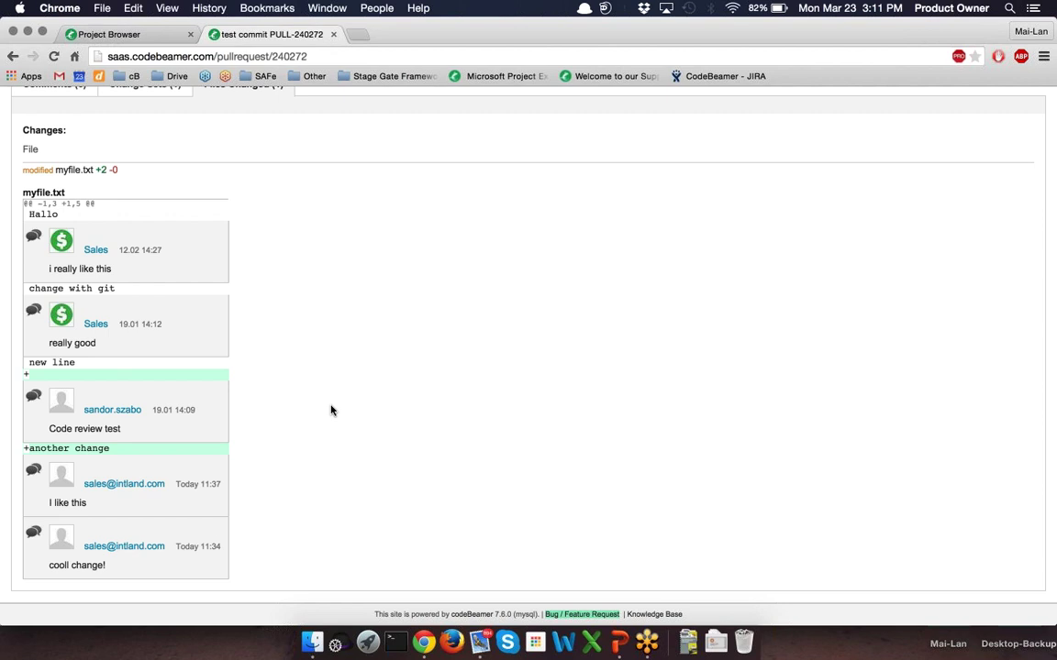
scroll(331, 410, "down", 2)
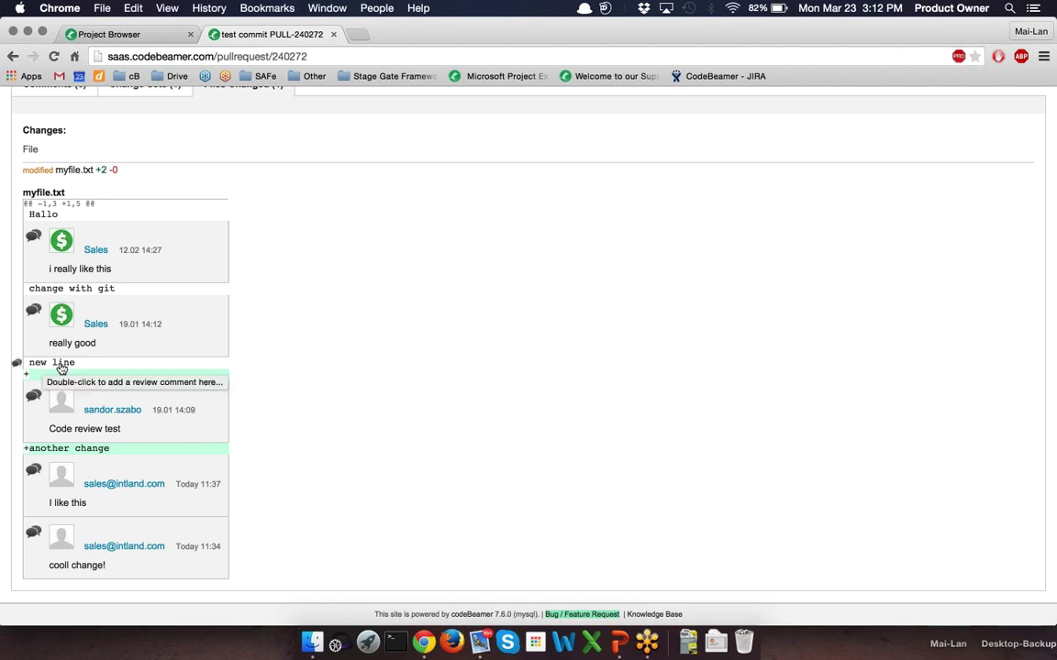
- Post 'Here is a bug.' as an inline comment on myfile.txt's 'new line' row
left_click(18, 364)
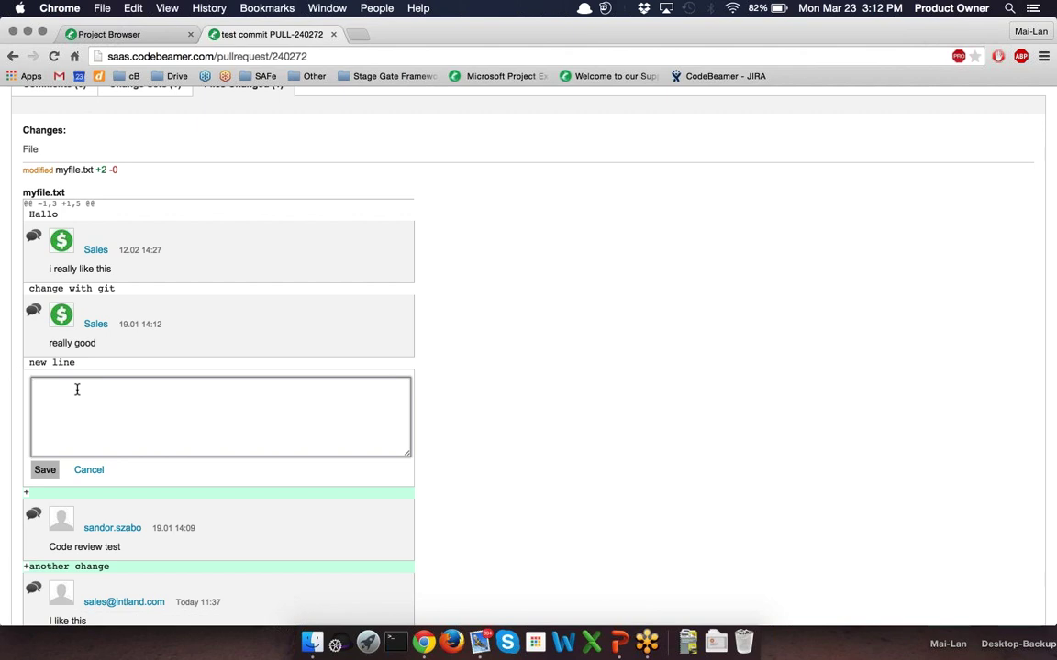
type("HEr")
key("BackSpace")
key("BackSpace")
type("ere is a bug.")
left_click(45, 469)
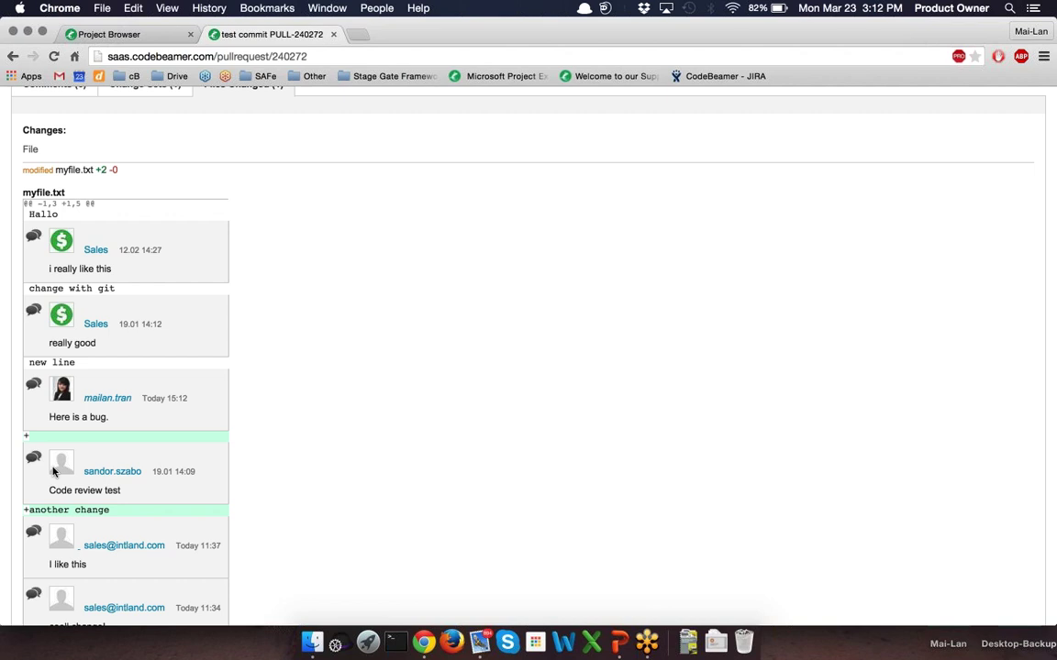
scroll(354, 431, "down", 2)
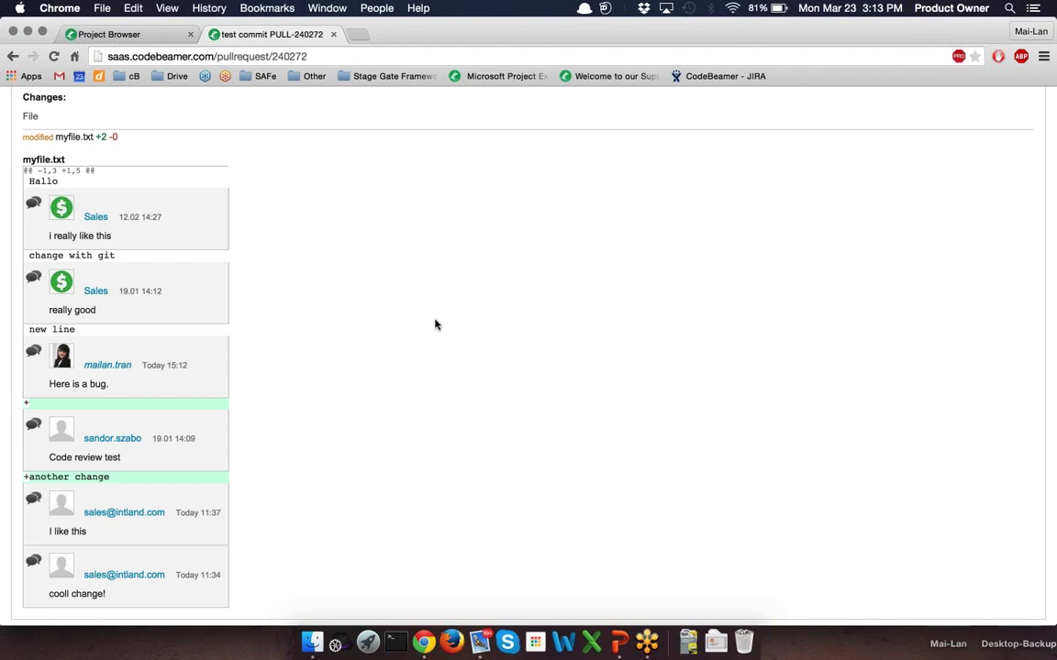
- Show the Comments tab and reload so all seven comments, newest 'Here is a bug.', appear
scroll(436, 324, "up", 3)
left_click(48, 178)
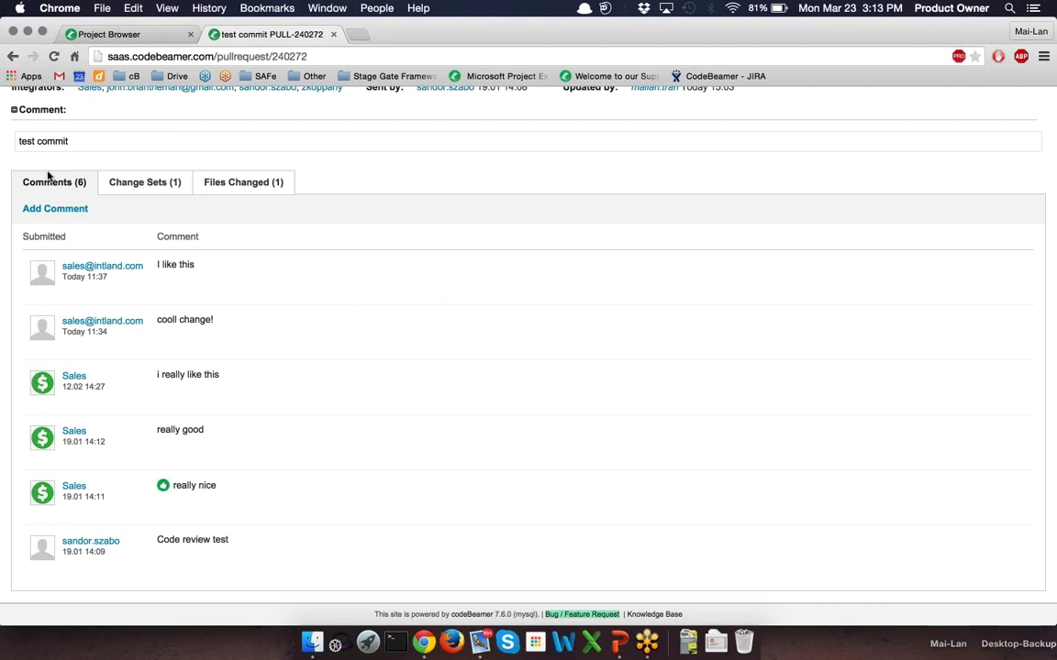
left_click(54, 56)
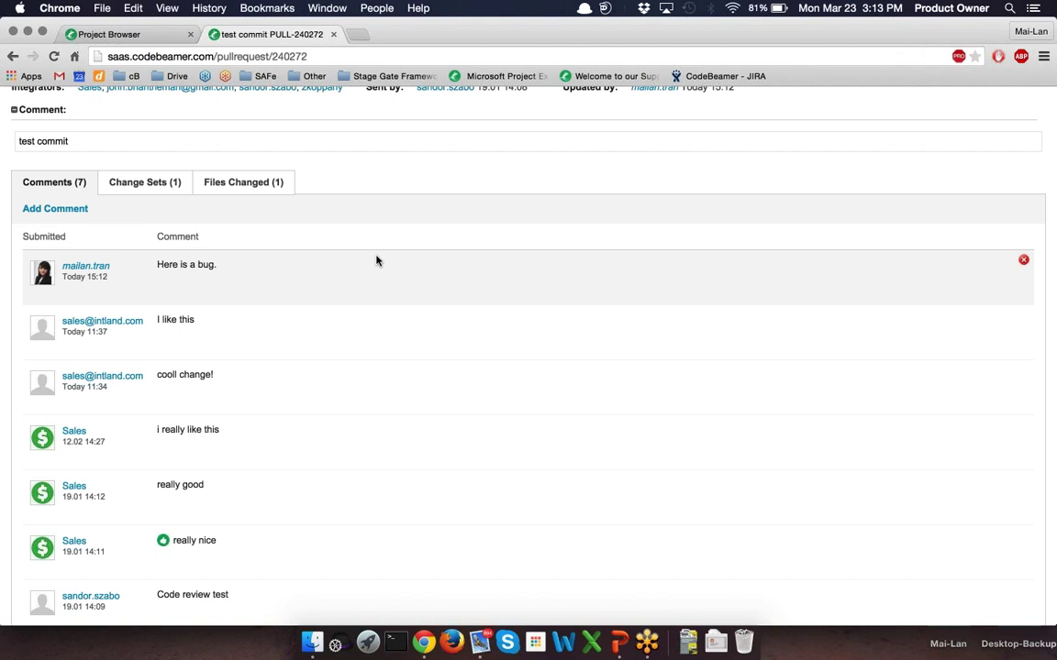
scroll(385, 261, "up", 3)
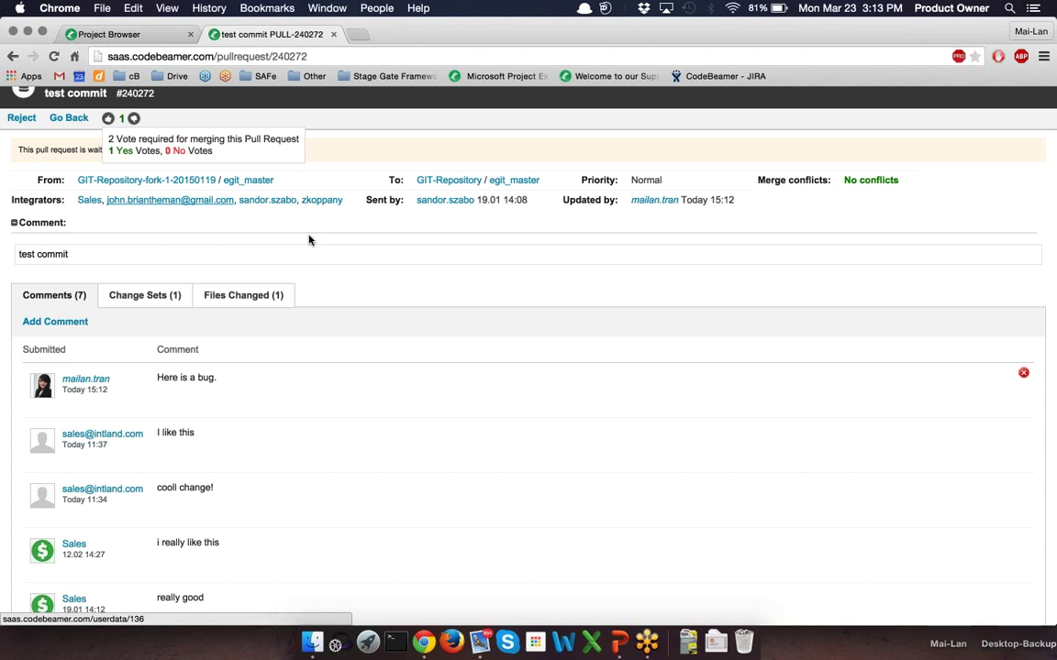
scroll(248, 172, "up", 2)
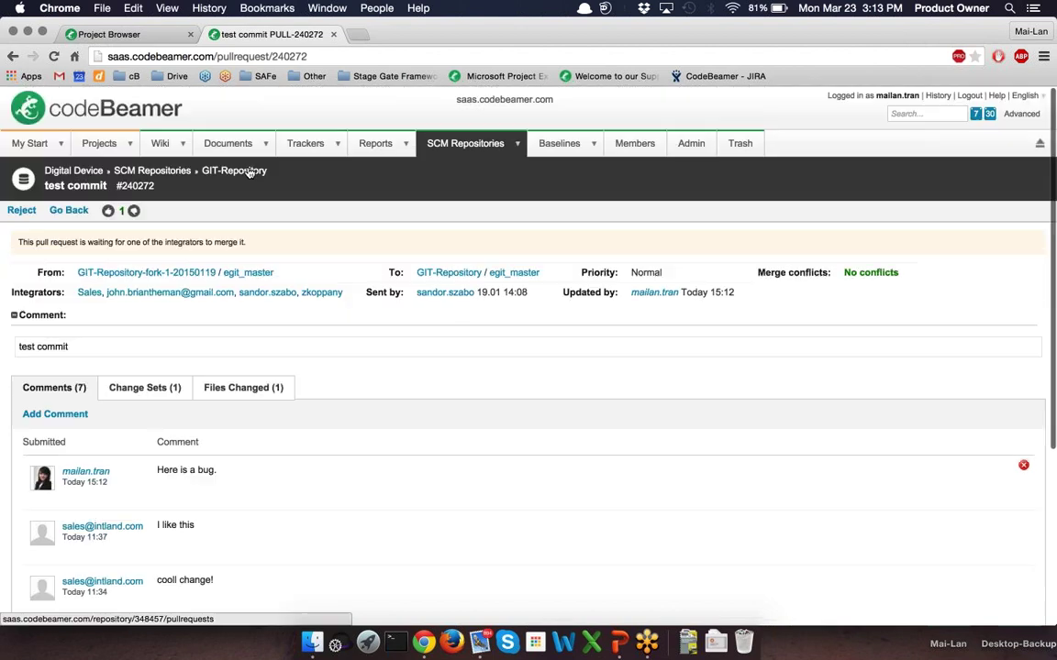
- Open GIT-Repository's pull requests and check its Votes required property, cancelling without changes
left_click(248, 173)
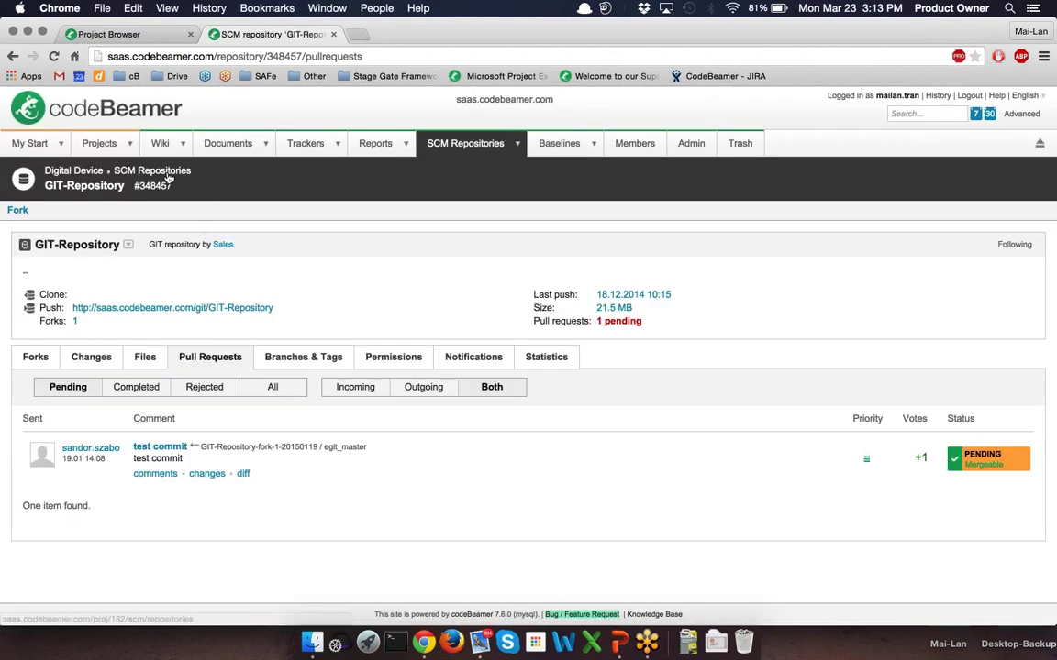
left_click(128, 247)
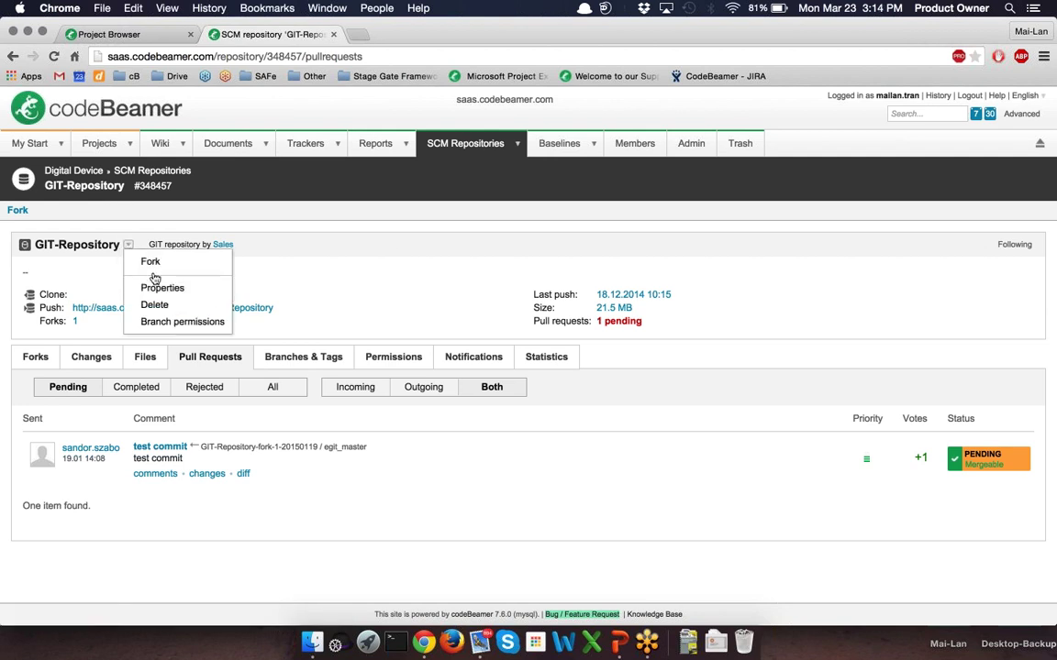
left_click(162, 288)
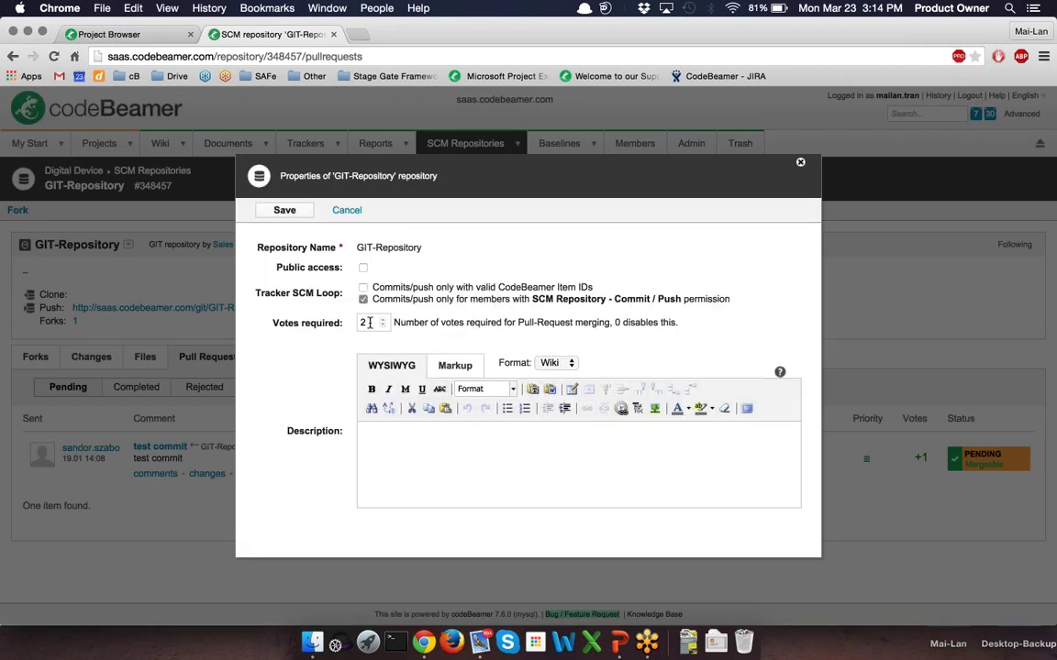
left_click(370, 322)
left_click(348, 211)
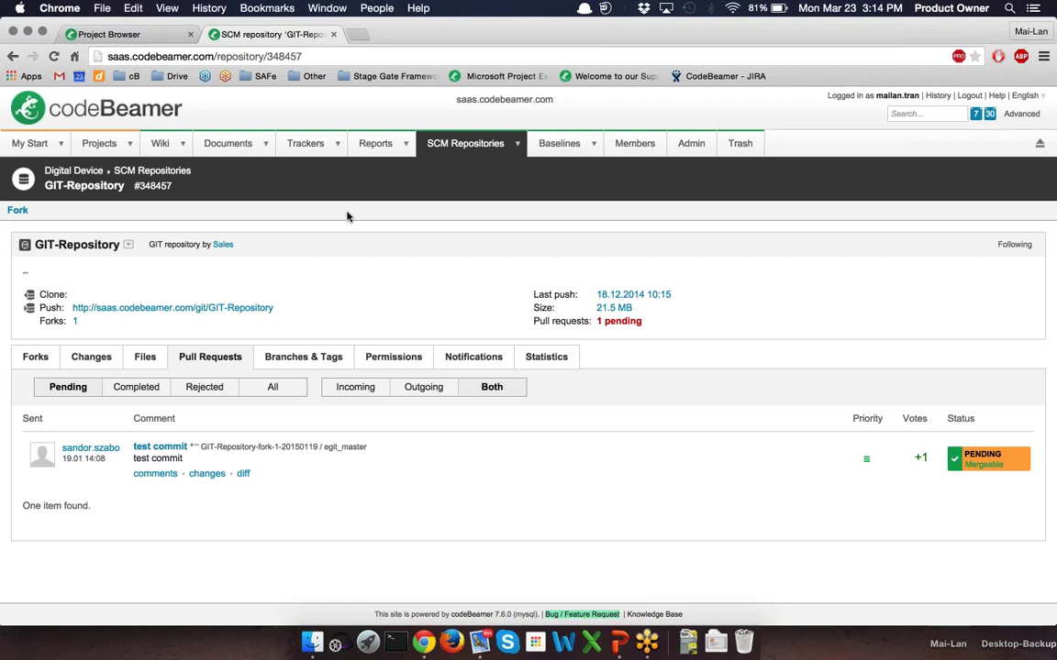
- Open GIT-Repository's Changes tab and scroll through its changesets list
left_click(90, 359)
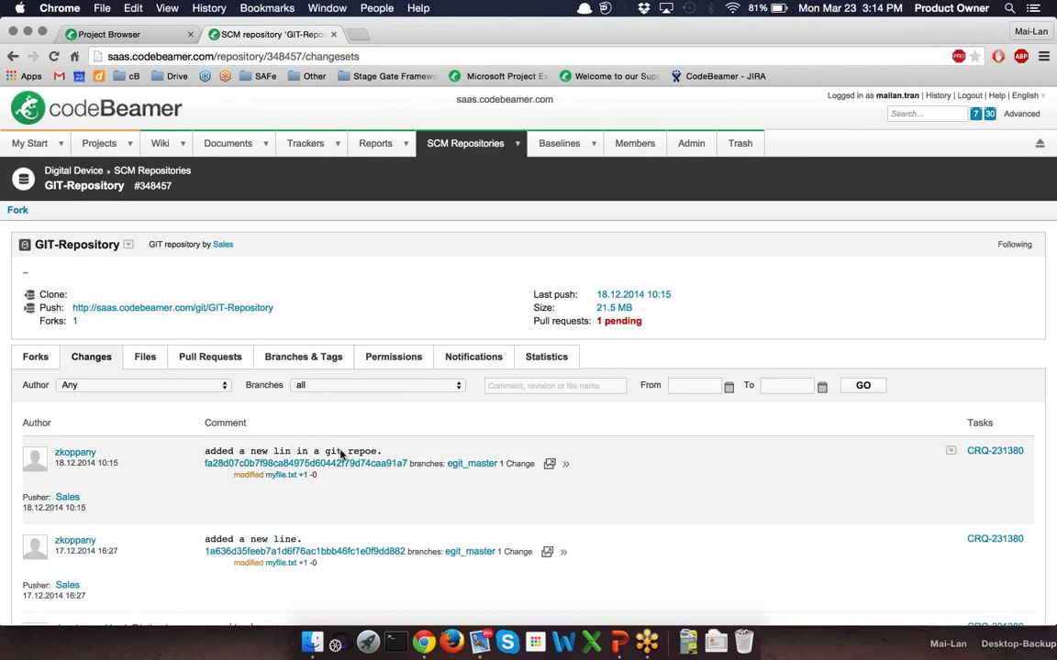
scroll(339, 453, "down", 5)
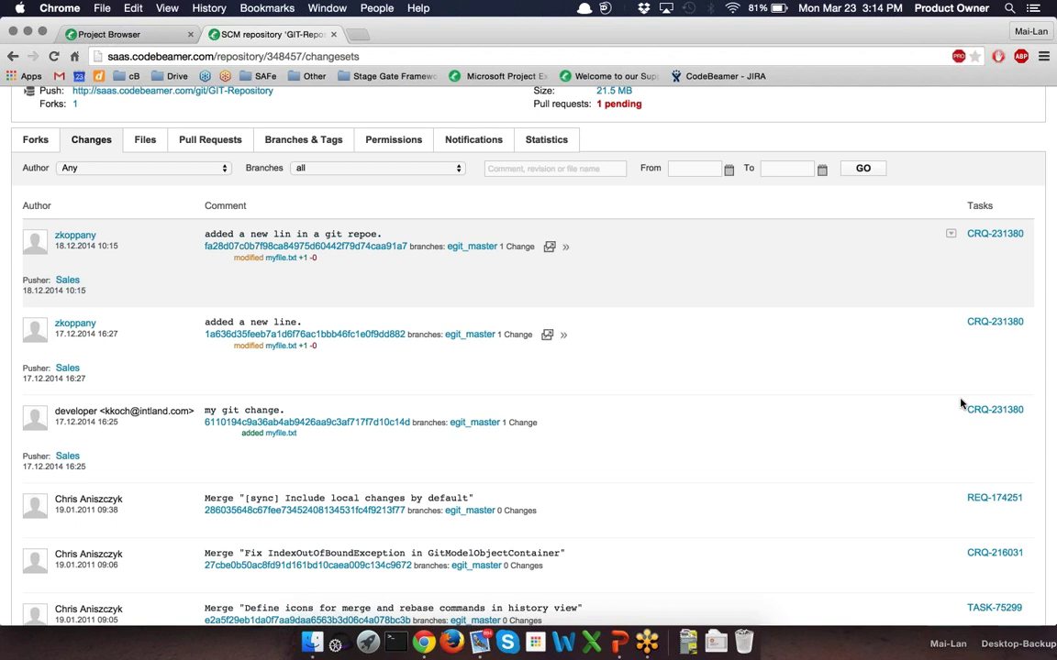
scroll(946, 428, "down", 1)
scroll(946, 428, "down", 5)
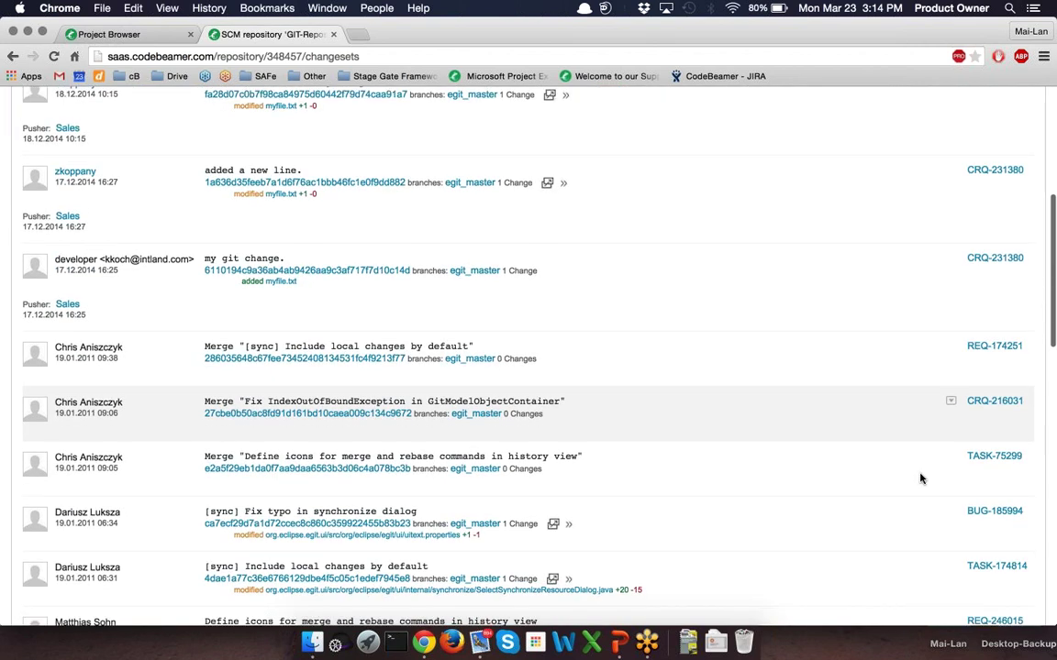
scroll(921, 477, "down", 2)
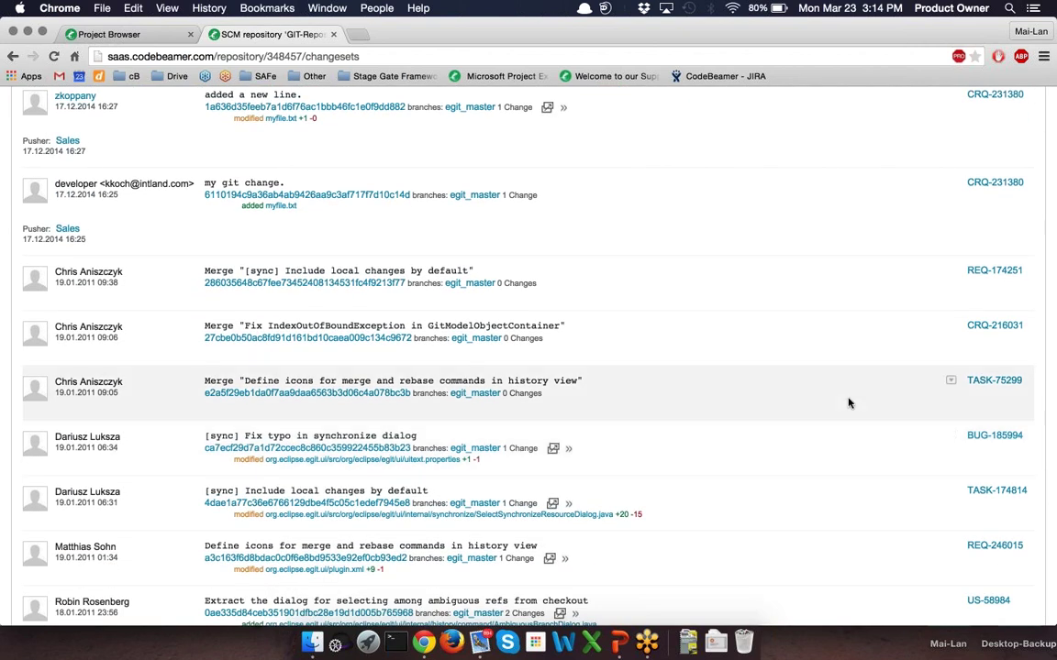